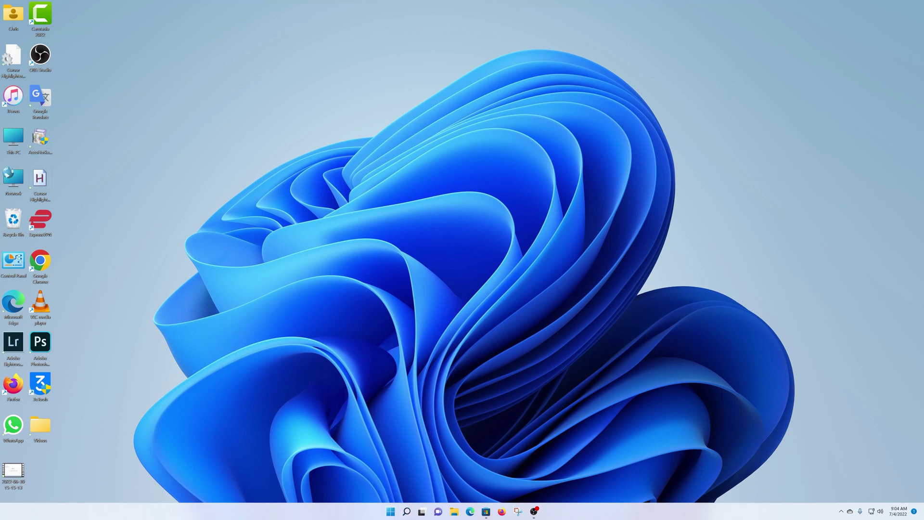
Open Command Prompt, run systeminfo to review the PC's details, then close it.
left_click(390, 512)
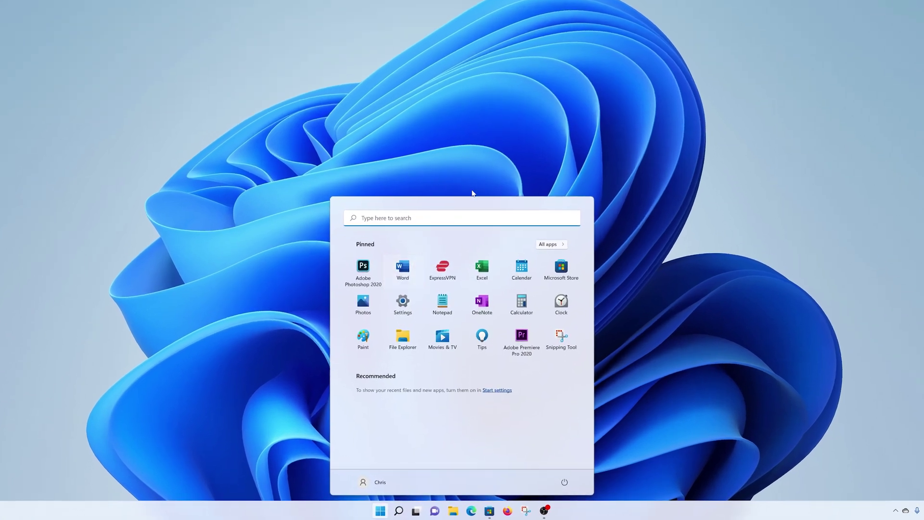
type("cmd")
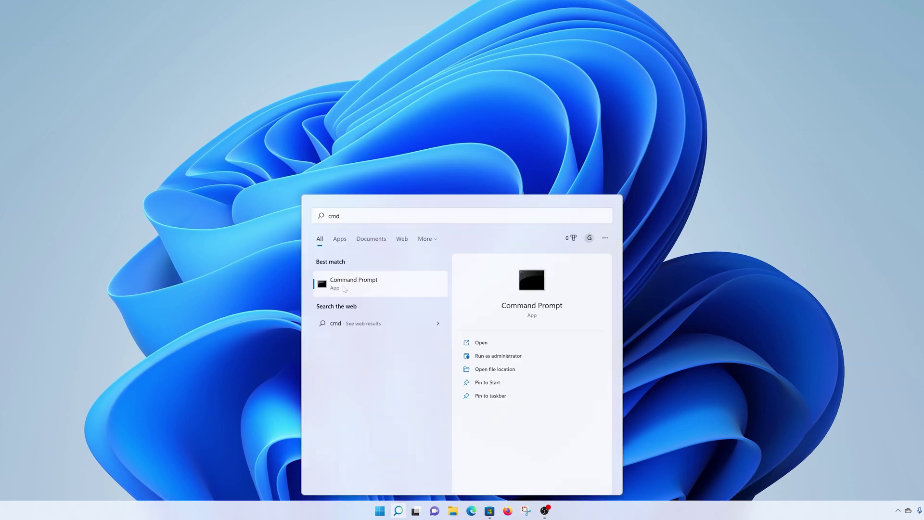
right_click(343, 286)
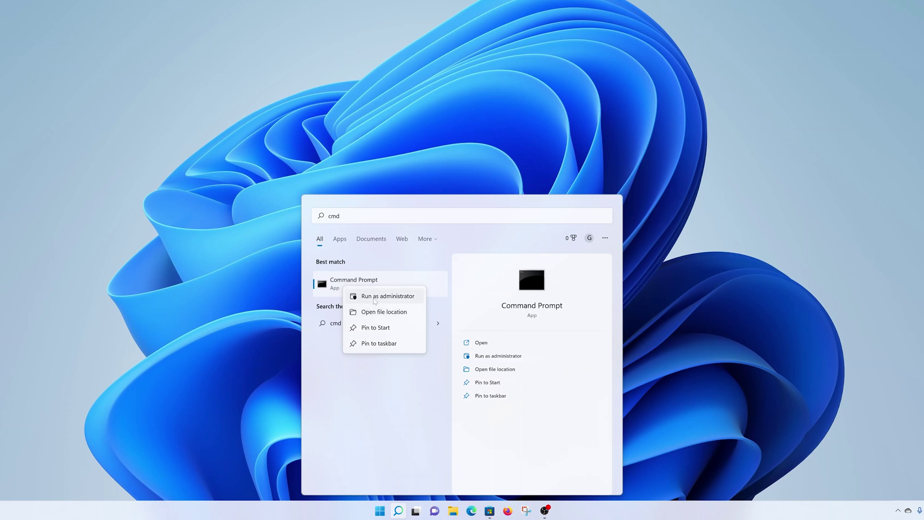
key("Escape")
key("Return")
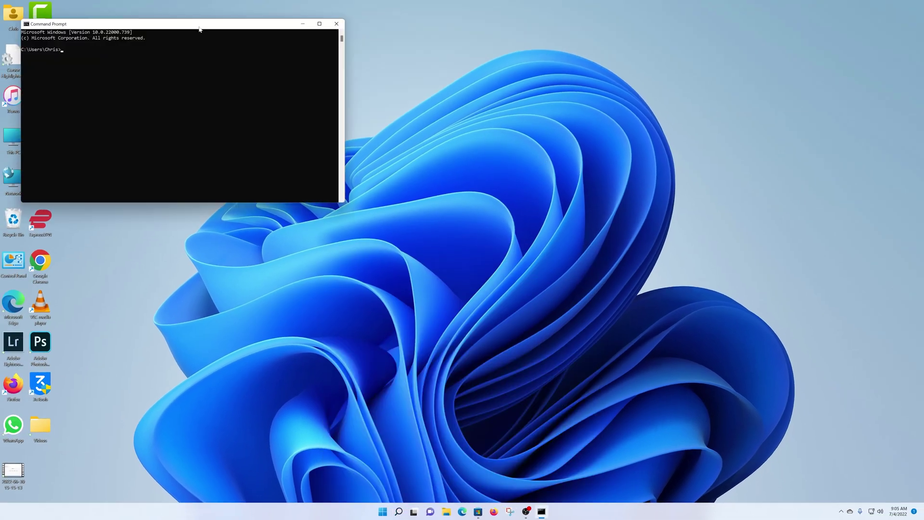
left_click_drag(200, 28, 449, 151)
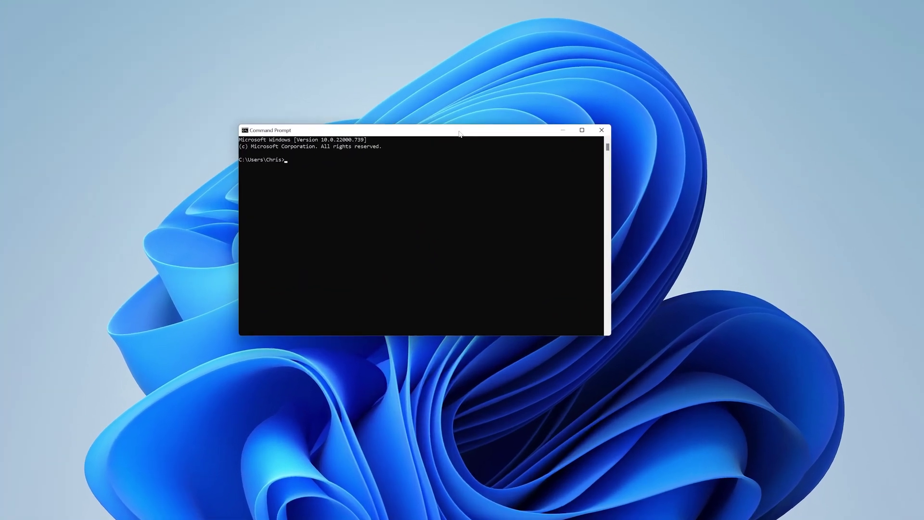
type("systeminfo.e")
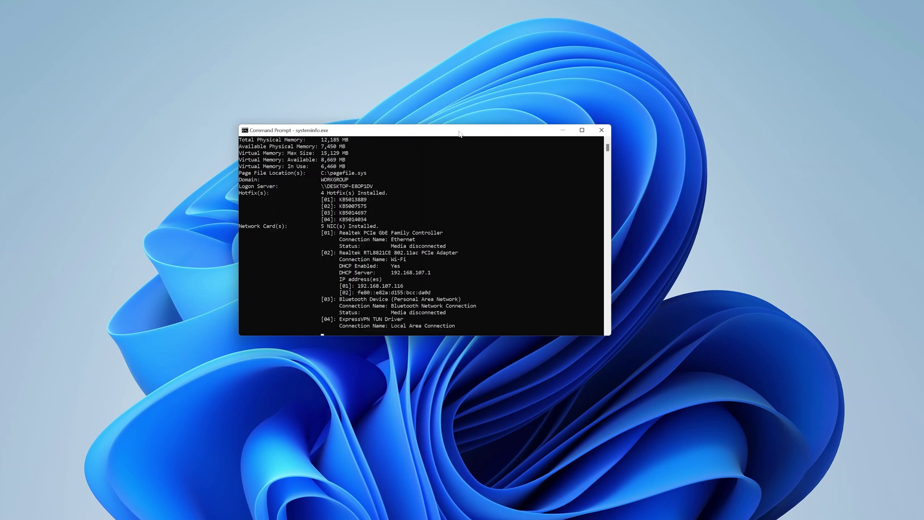
scroll(450, 227, "down", 1)
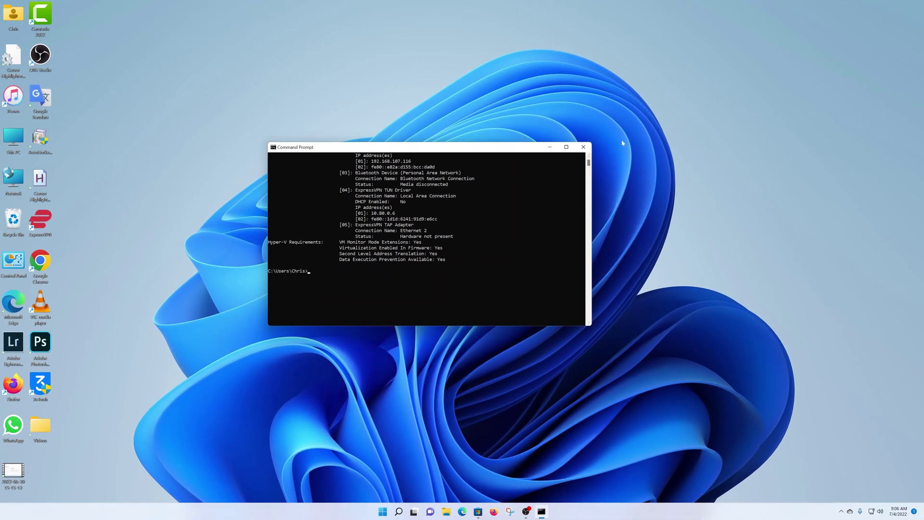
left_click(582, 146)
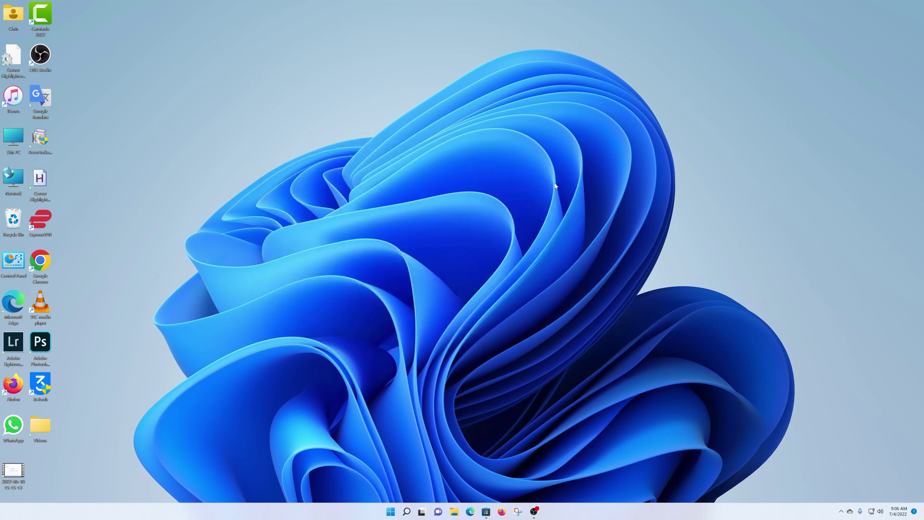
Launch Microsoft Store through a Start menu search for 'micros' and start a Store search.
mouse_move(486, 515)
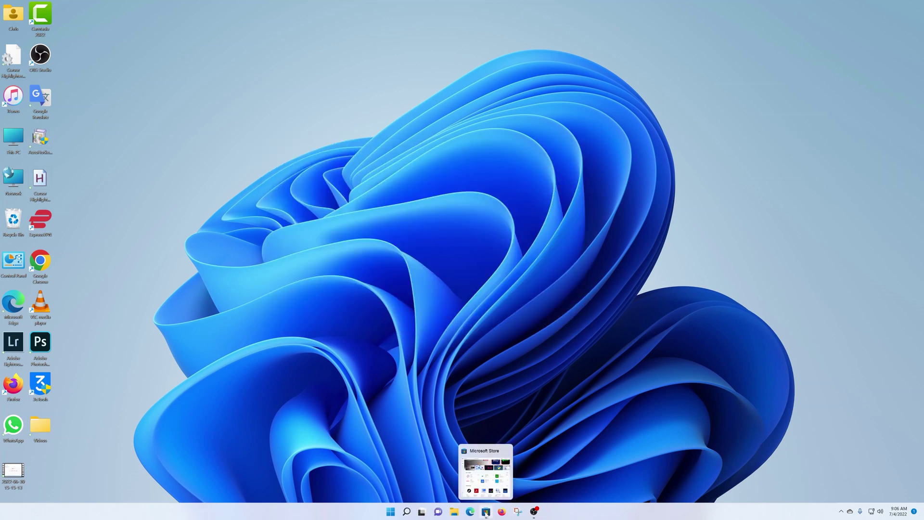
left_click(390, 511)
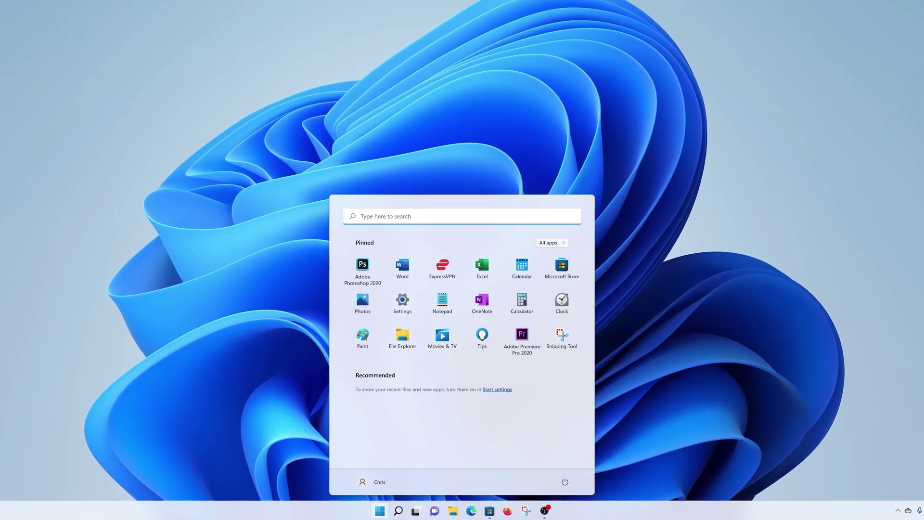
left_click(442, 218)
type("m")
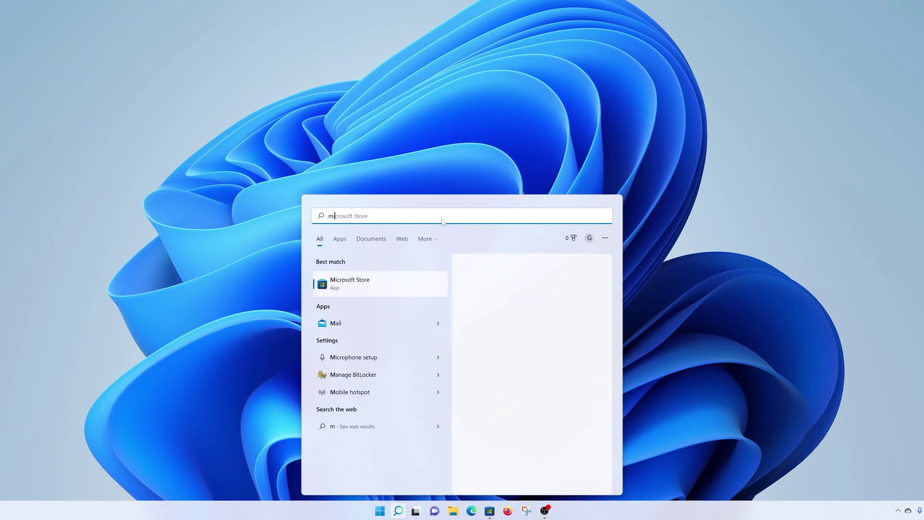
type("icros")
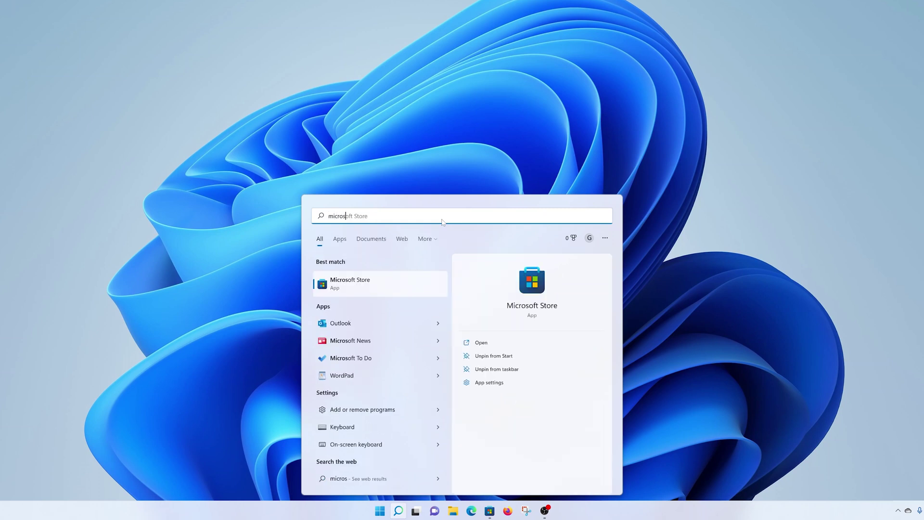
left_click(359, 289)
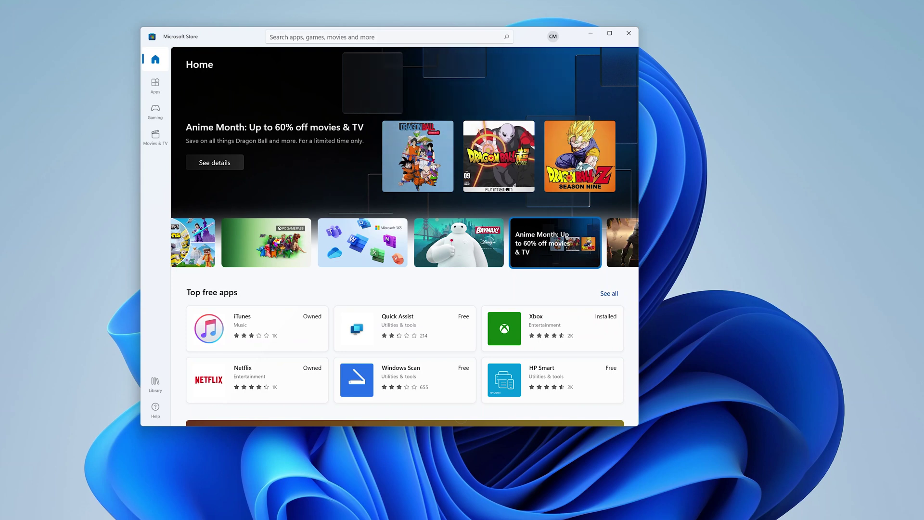
left_click(270, 37)
Search the Store for 'amazon app store', install Amazon Appstore and begin its virtualization setup.
type("amazon ")
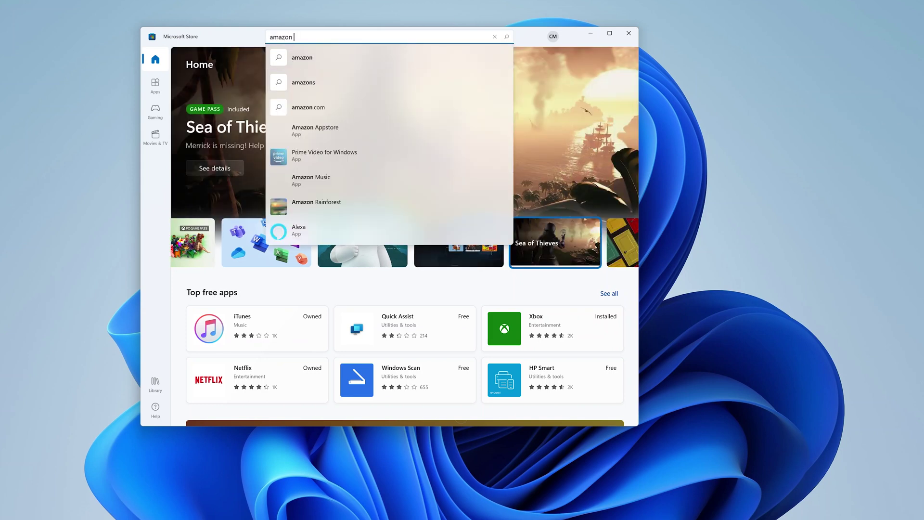
type("app stor")
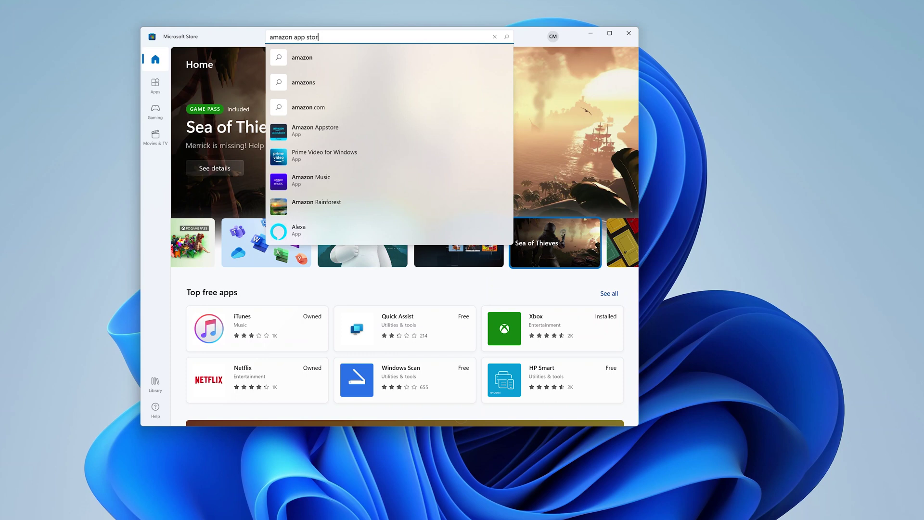
type("e")
key("Return")
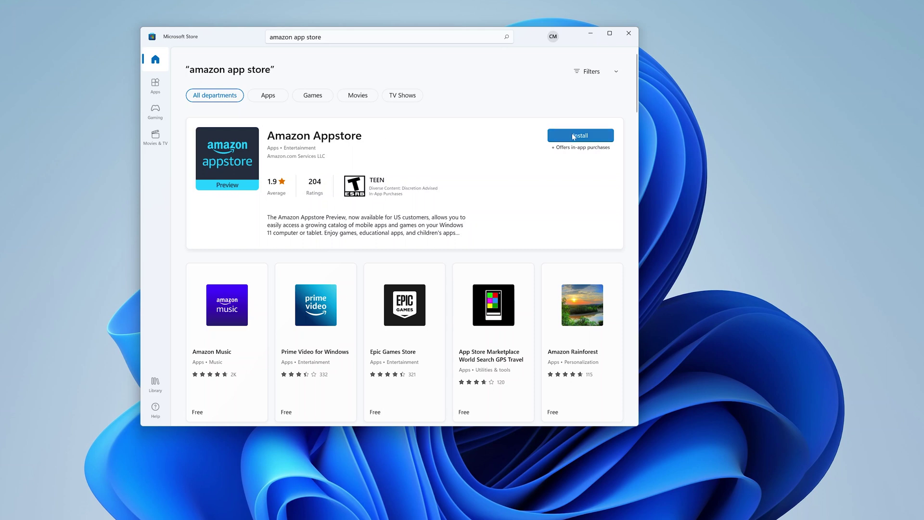
left_click(573, 136)
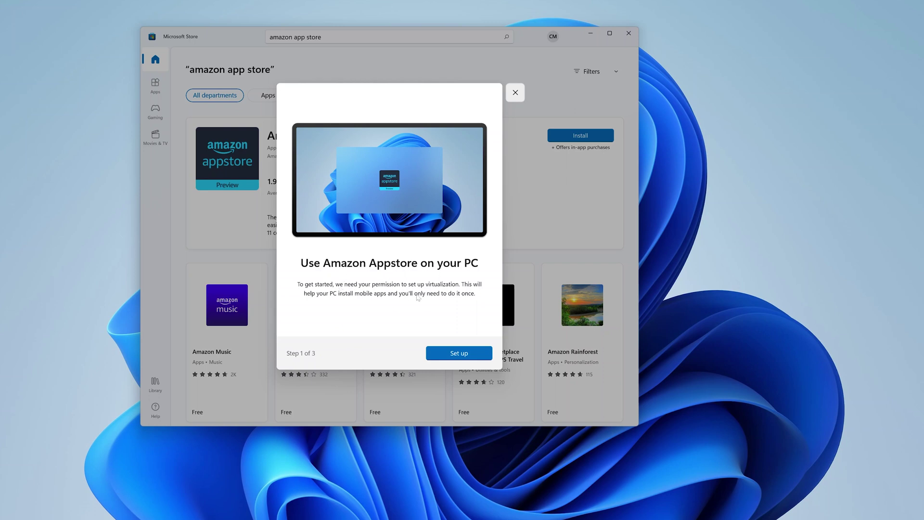
left_click(457, 354)
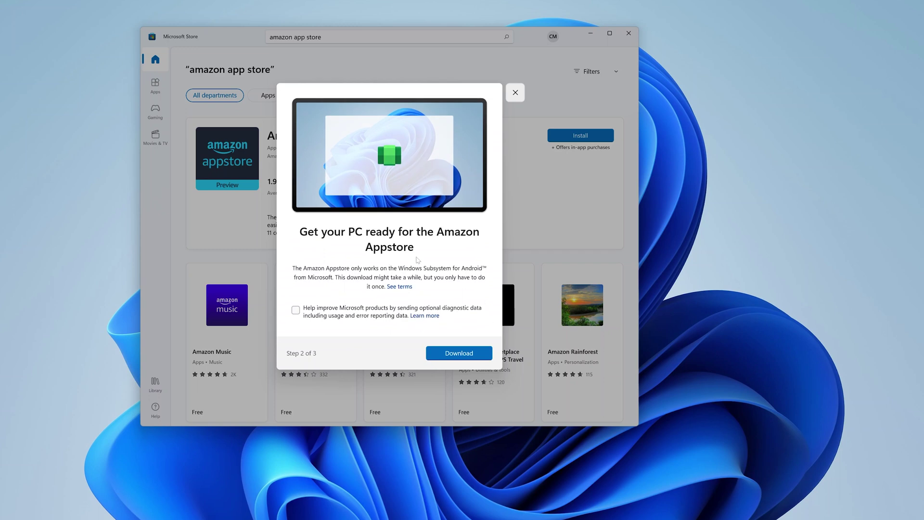
Download Windows Subsystem for Android, advance to step 3 of 3, and restart the PC.
left_click(458, 354)
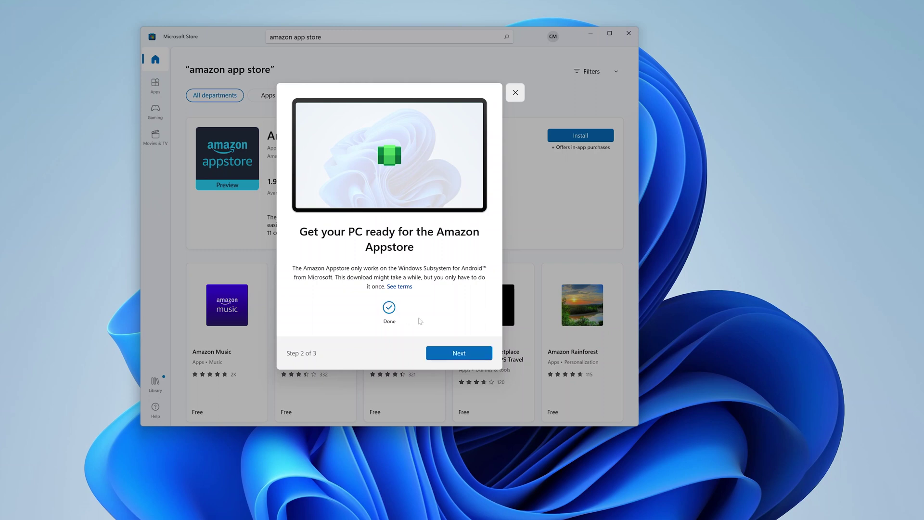
left_click(456, 351)
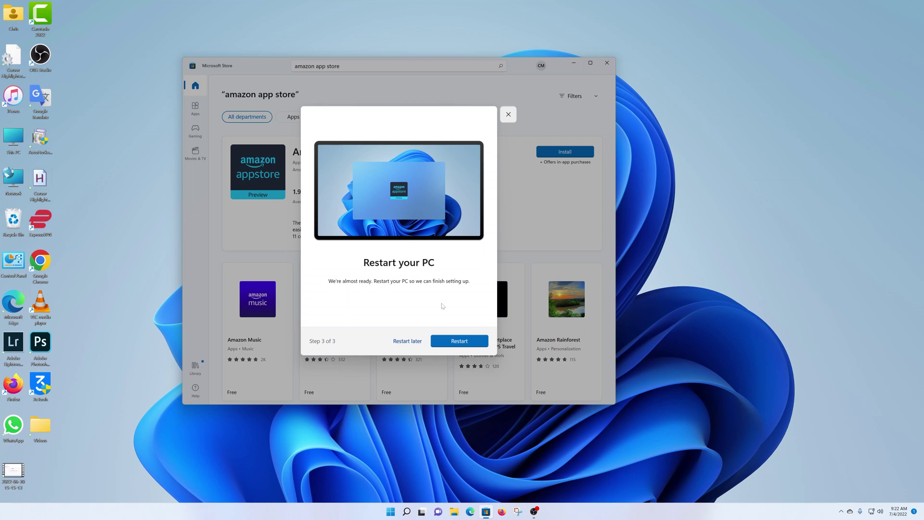
left_click(460, 341)
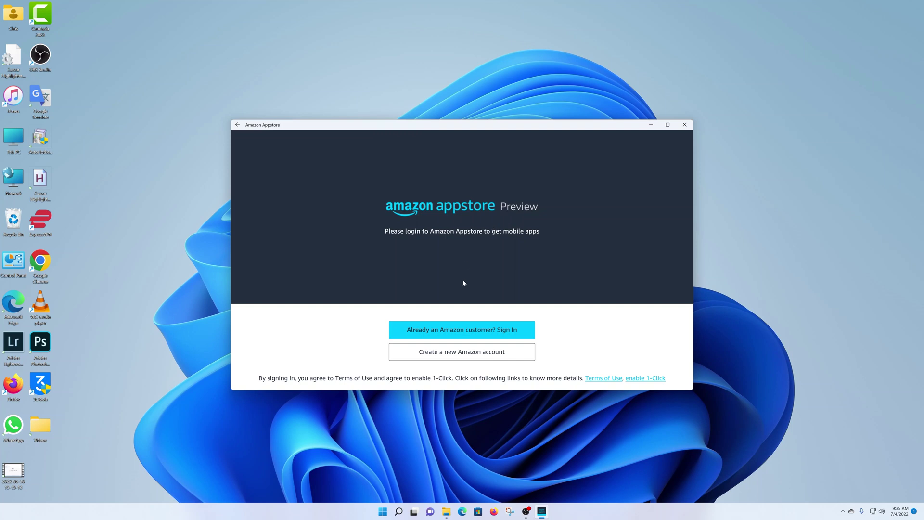
After reboot, find Amazon Appstore via a Start search for 'amazon app' and choose existing-customer sign-in.
left_click(383, 511)
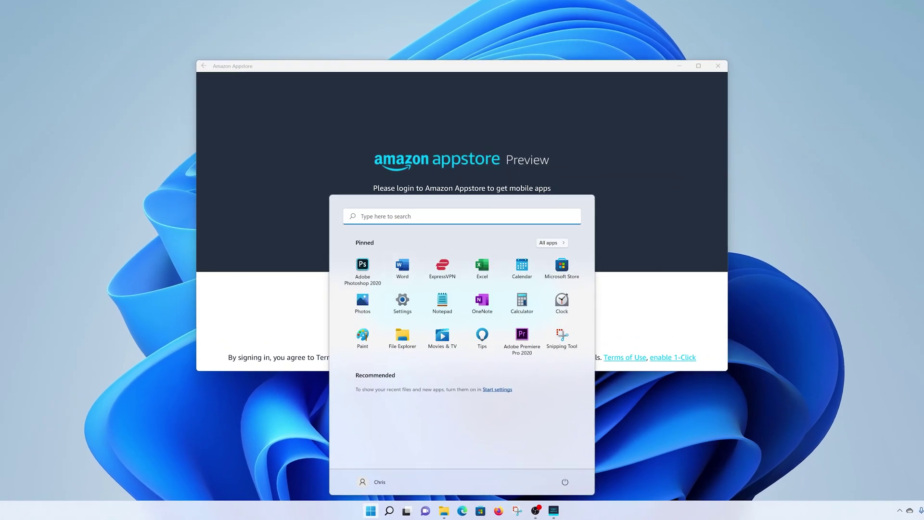
left_click(433, 219)
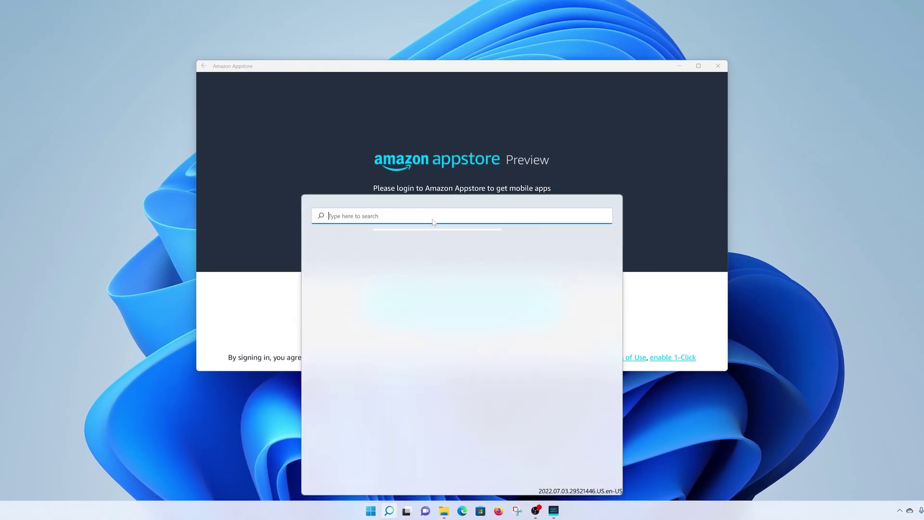
type("amazon app")
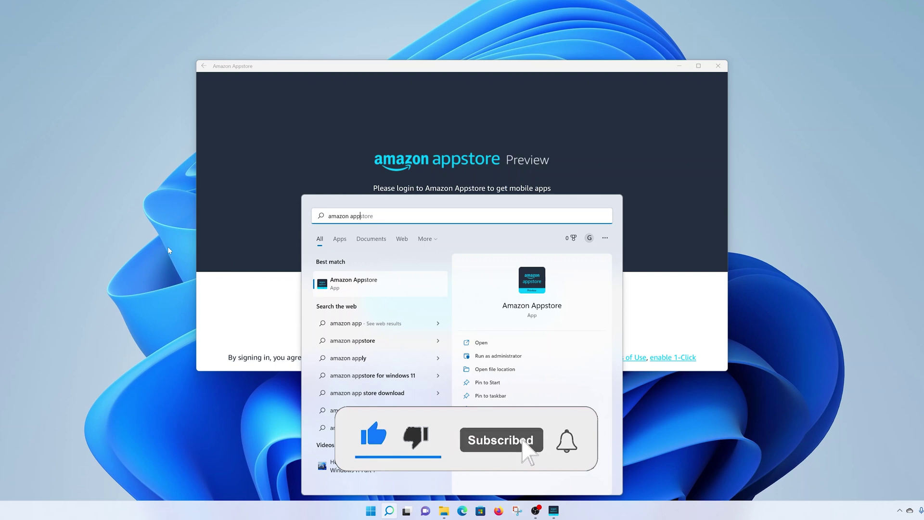
left_click(348, 284)
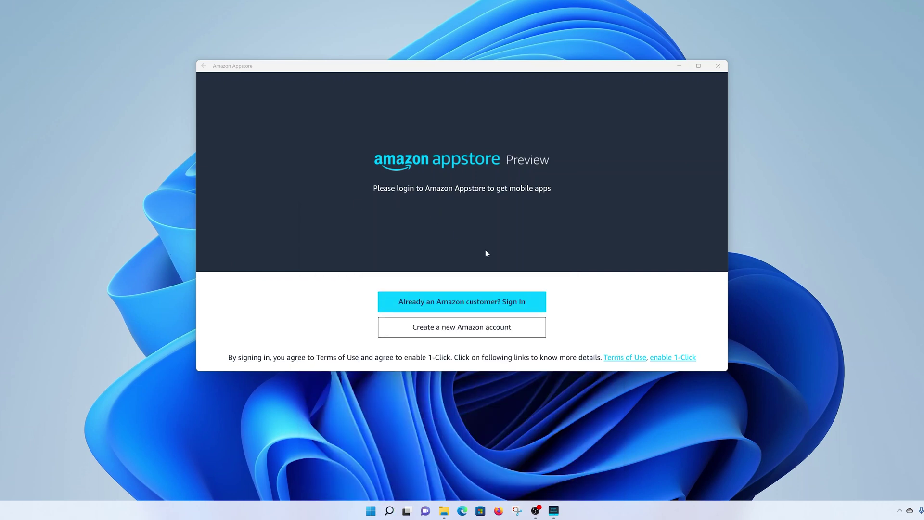
left_click(475, 303)
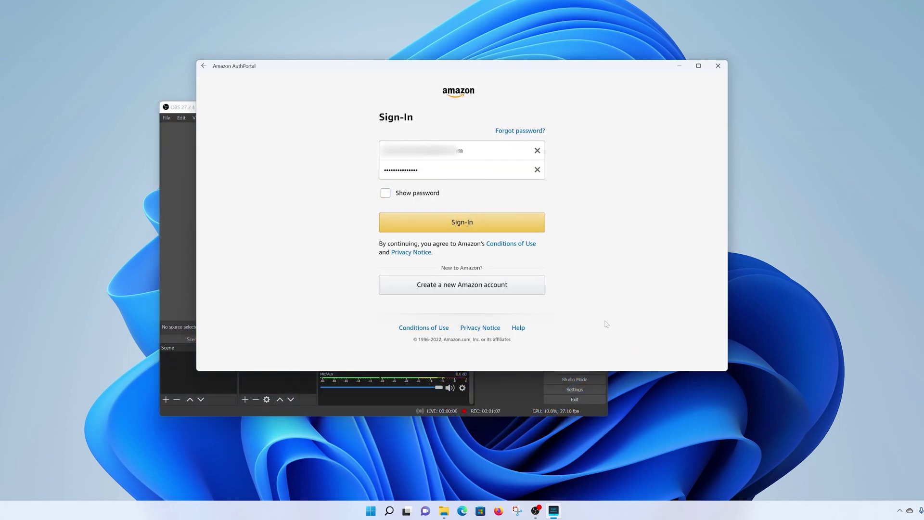
Submit the entered Amazon account e-mail and password to complete sign-in.
left_click(470, 228)
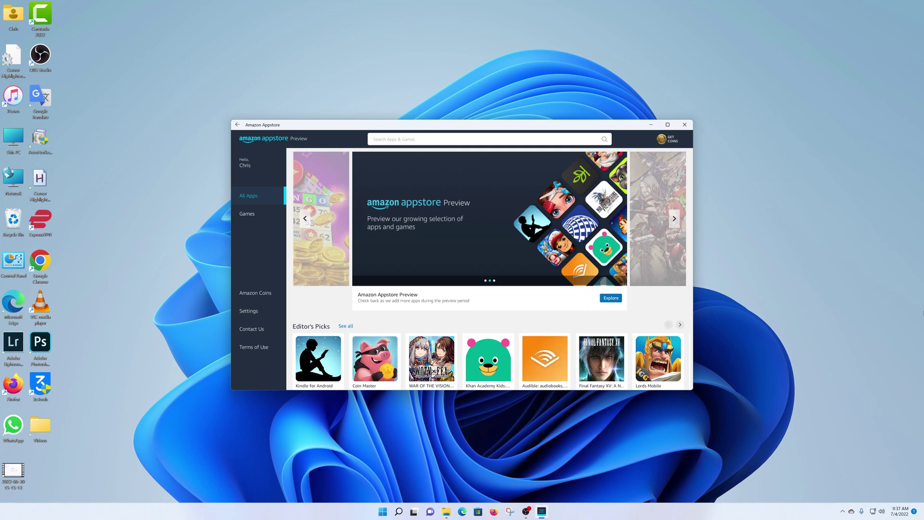
Maximize the Appstore window, scroll to the Kids row, and get the free My Talking Hank app.
left_click(668, 124)
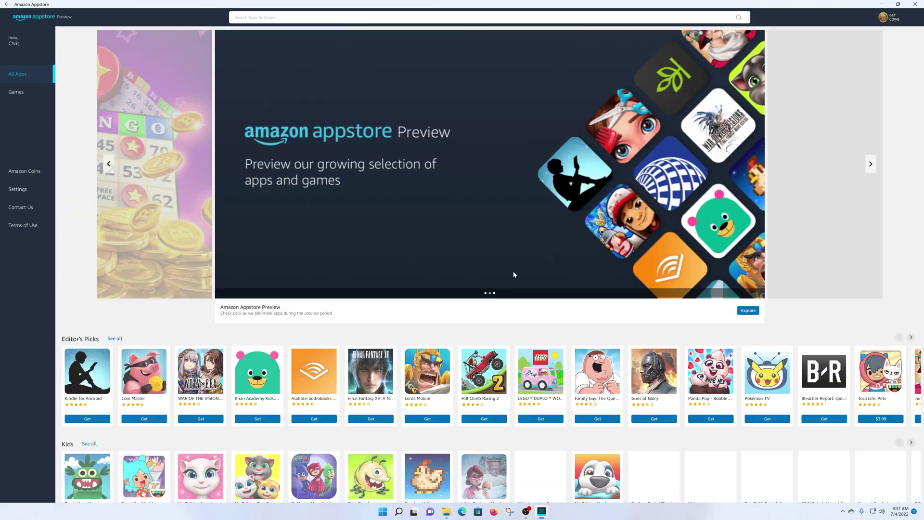
scroll(462, 358, "down", 3)
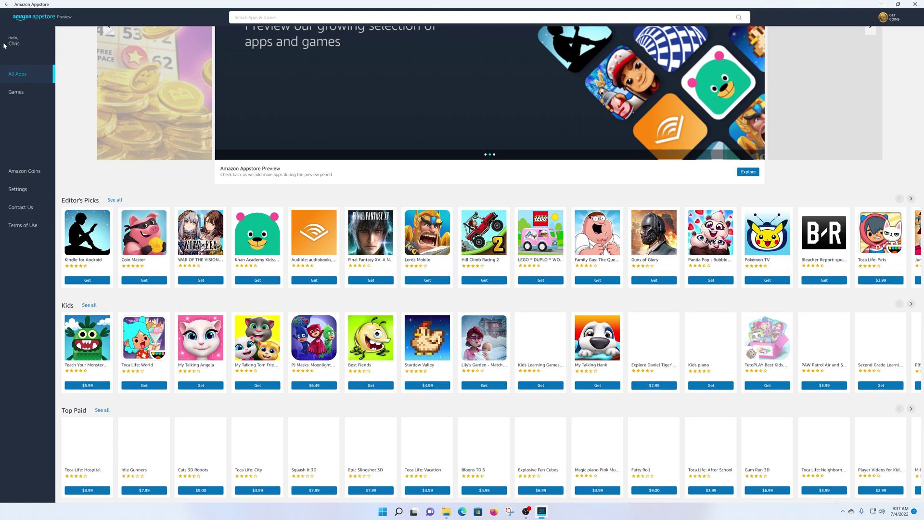
scroll(381, 331, "down", 2)
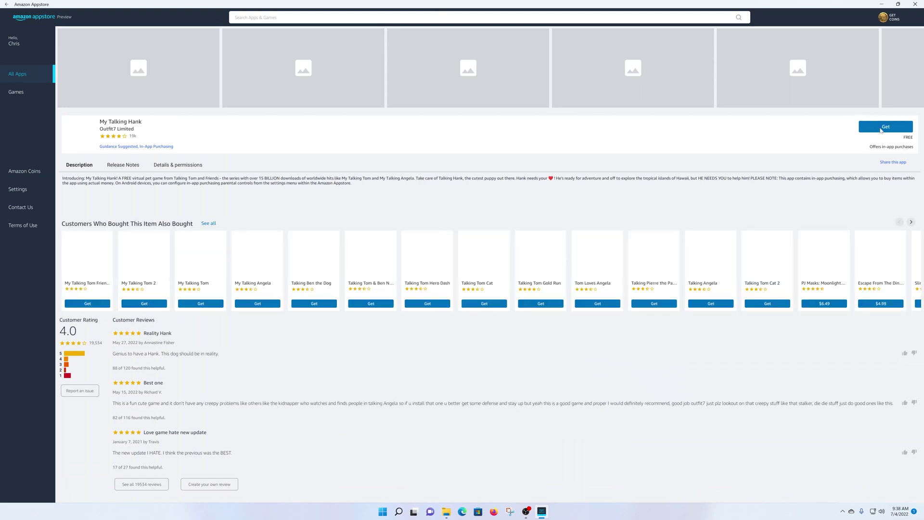
left_click(881, 129)
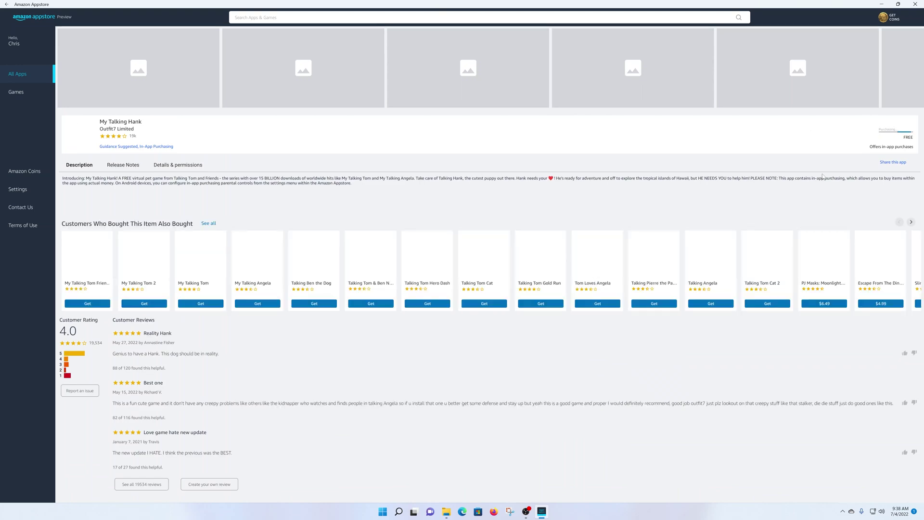
Install and launch My Talking Hank, then bring up Quick Settings to turn the sound off.
left_click(888, 129)
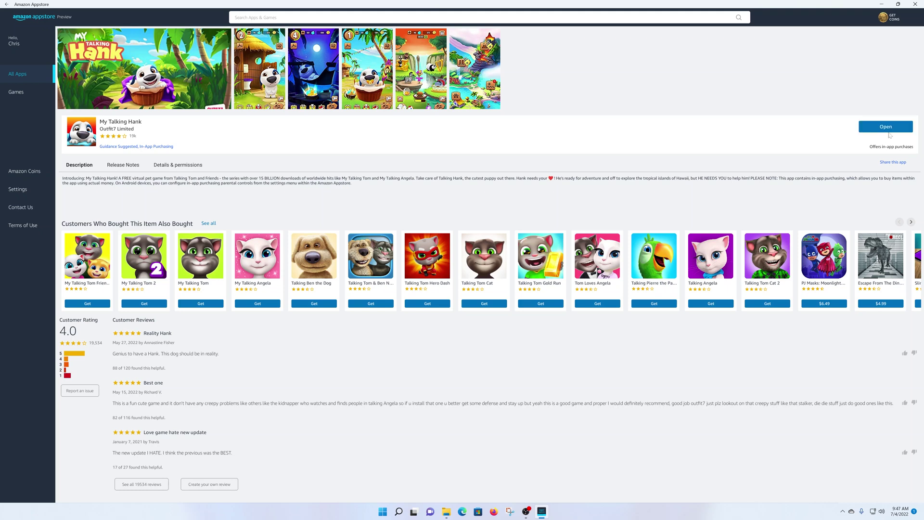
left_click(888, 129)
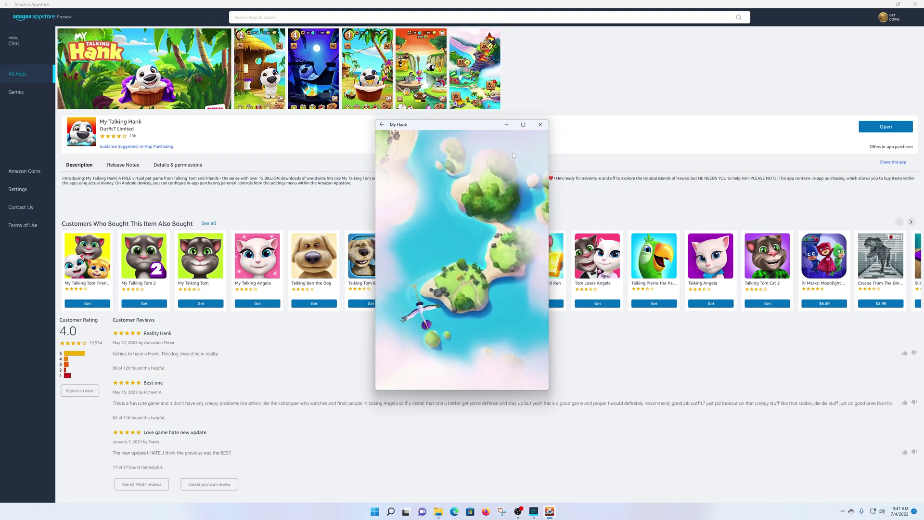
left_click(877, 511)
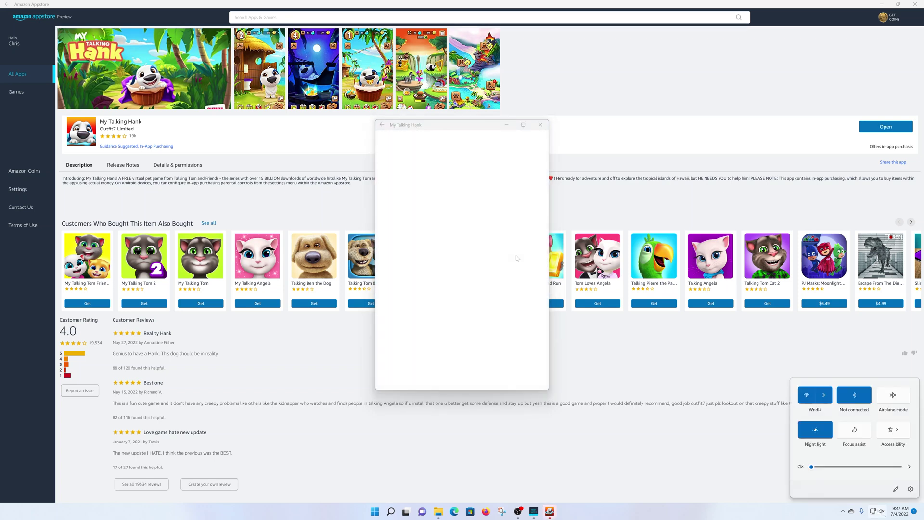